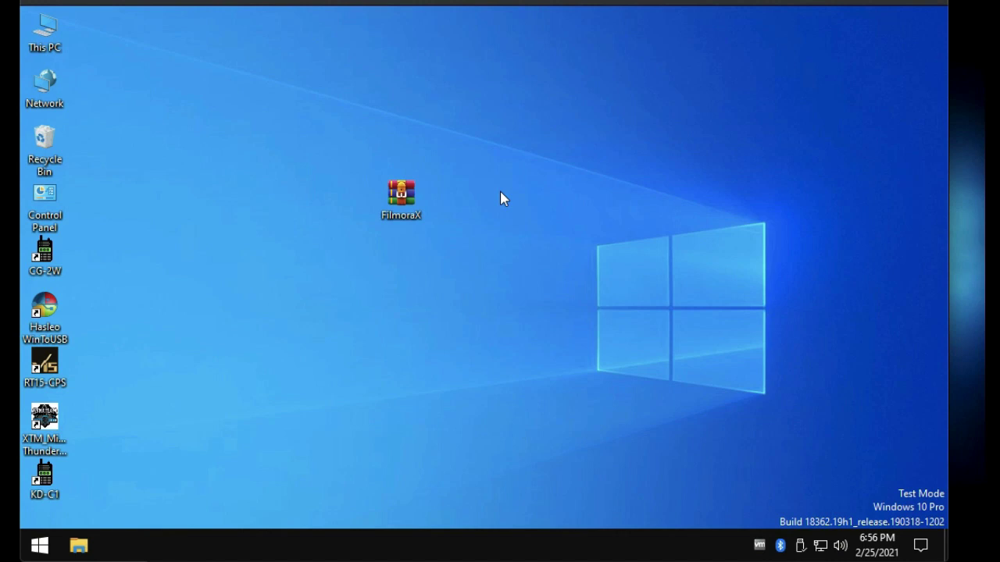
- Extract the FilmoraX.rar archive to the Desktop, entering the archive password when prompted
{"action": "double_click", "coordinate": [401, 200]}
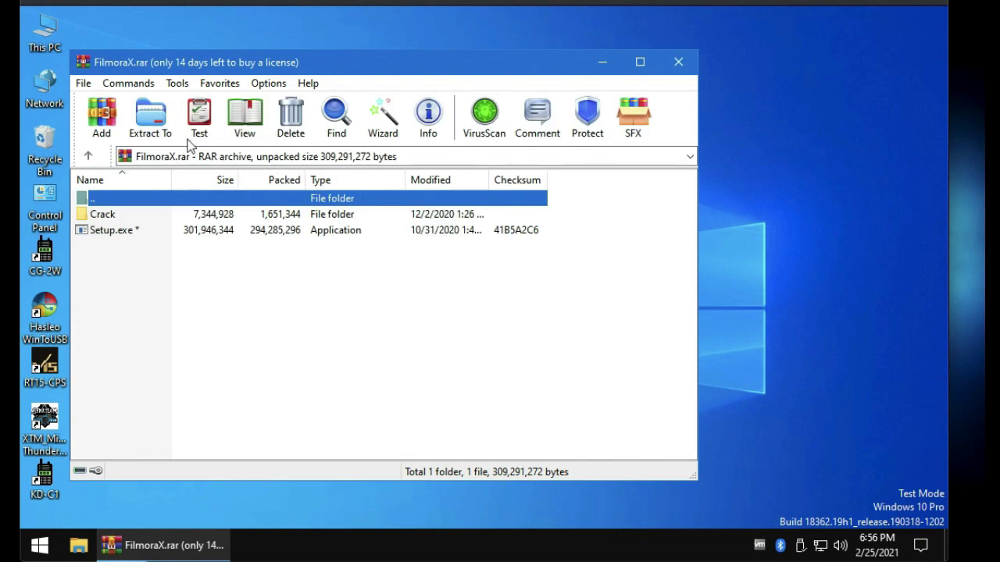
{"action": "left_click", "coordinate": [162, 123]}
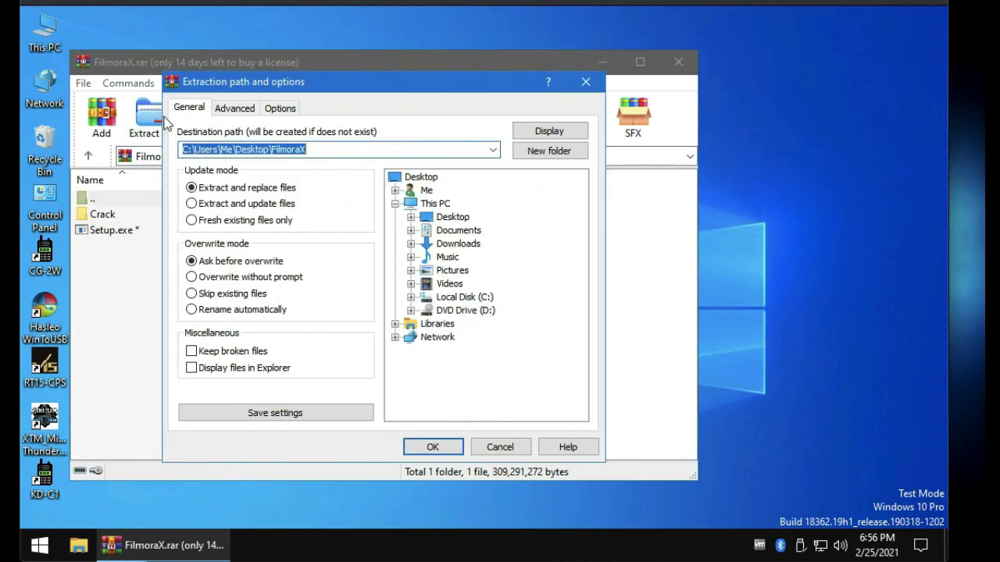
{"action": "left_click", "coordinate": [464, 221]}
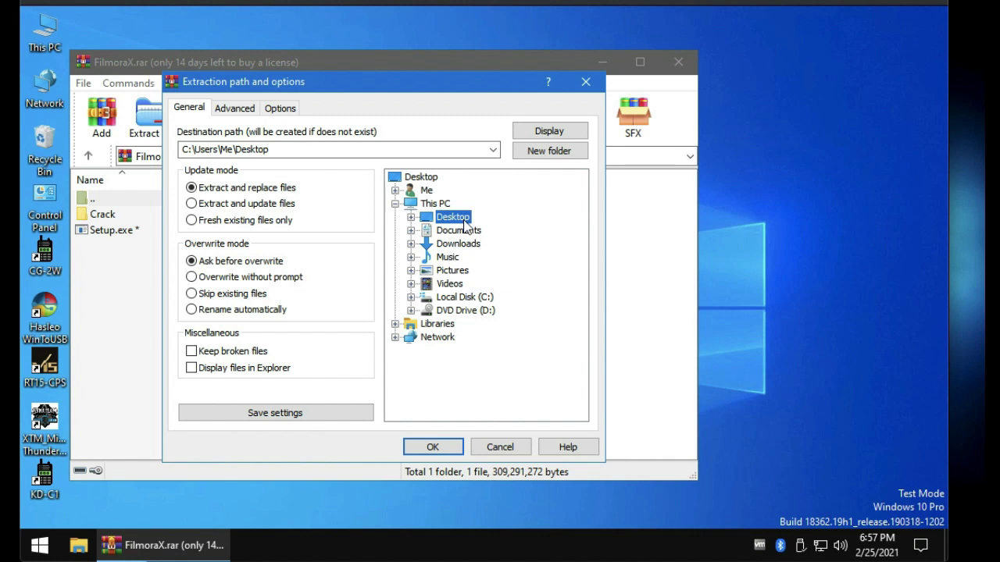
{"action": "left_click", "coordinate": [425, 448]}
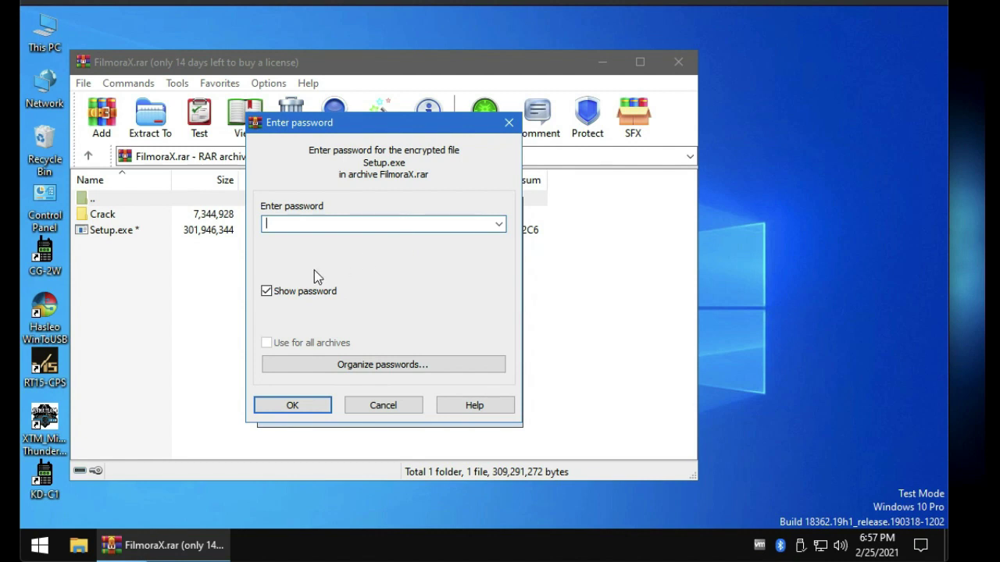
{"action": "left_click", "coordinate": [266, 292]}
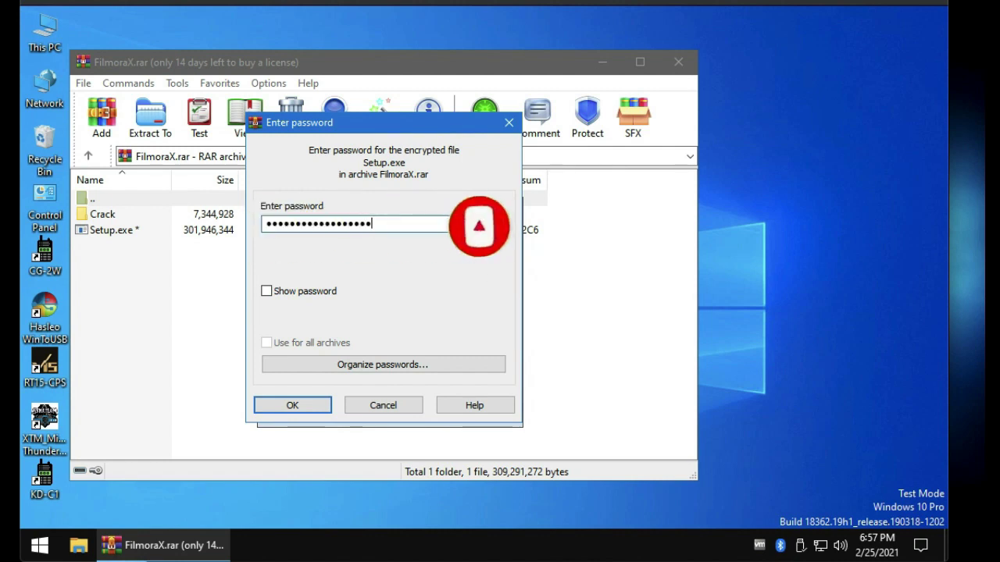
{"action": "left_click", "coordinate": [290, 403]}
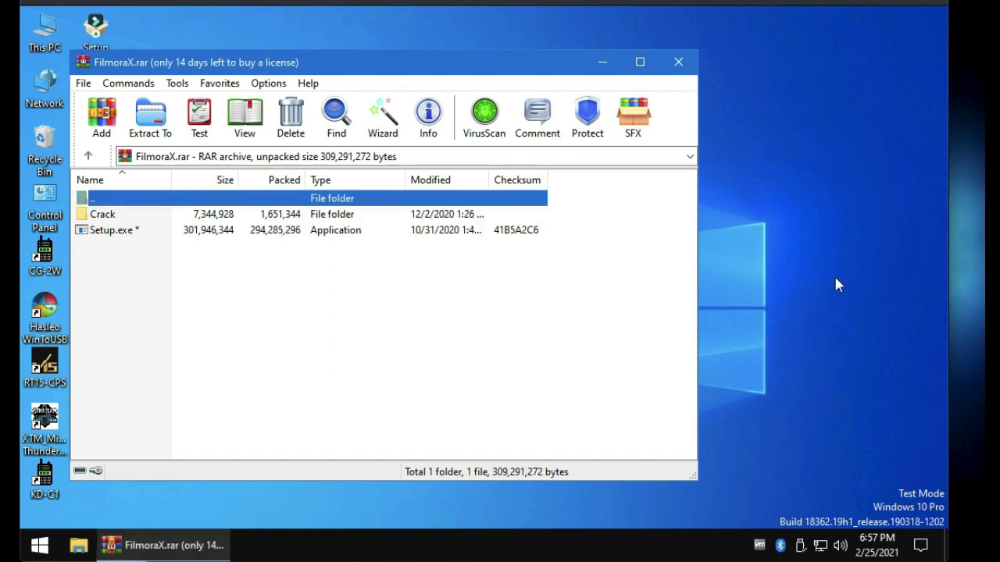
- Close WinRAR and run the extracted Setup file as administrator
{"action": "left_click", "coordinate": [681, 64]}
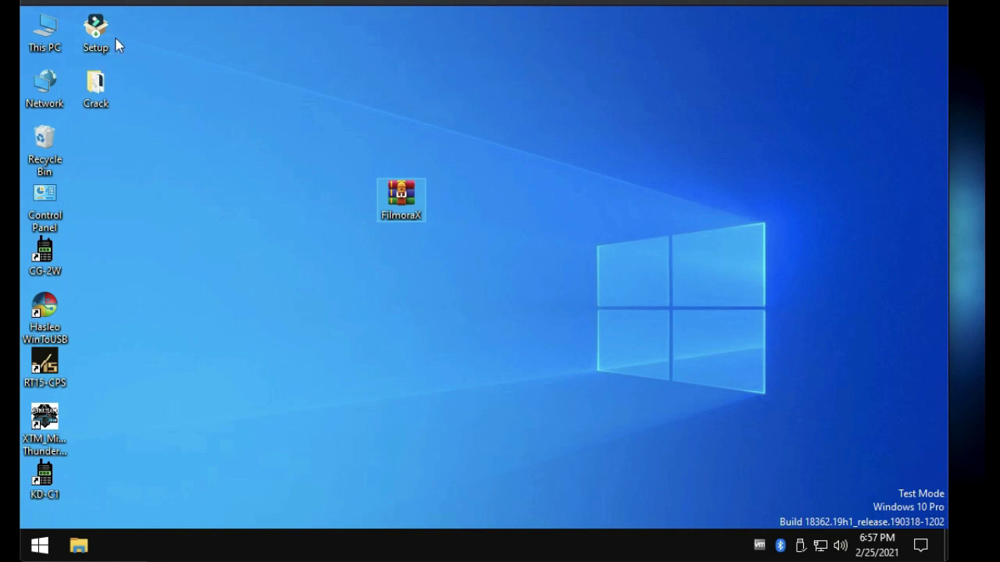
{"action": "left_click", "coordinate": [94, 37]}
{"action": "right_click", "coordinate": [94, 35]}
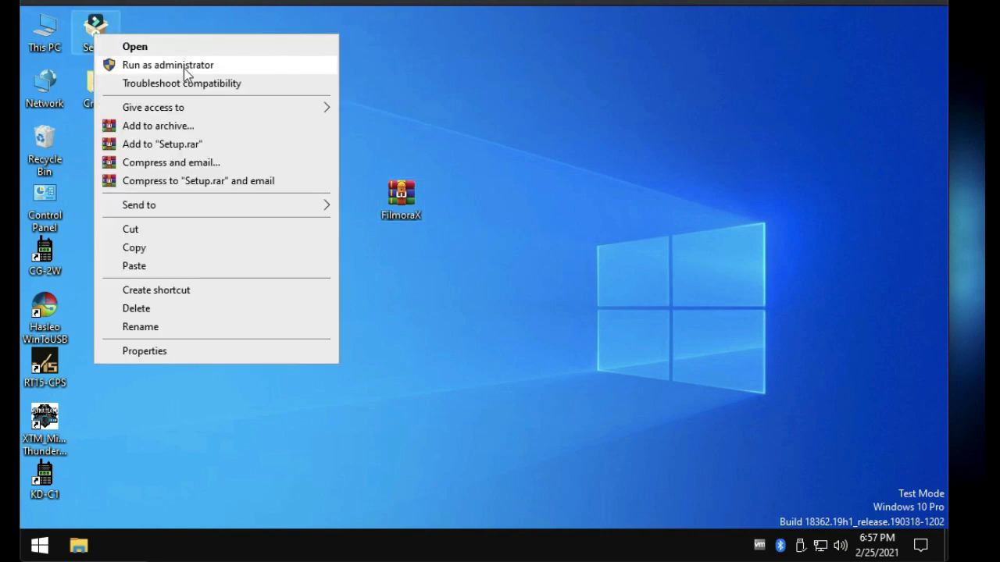
{"action": "left_click", "coordinate": [183, 66]}
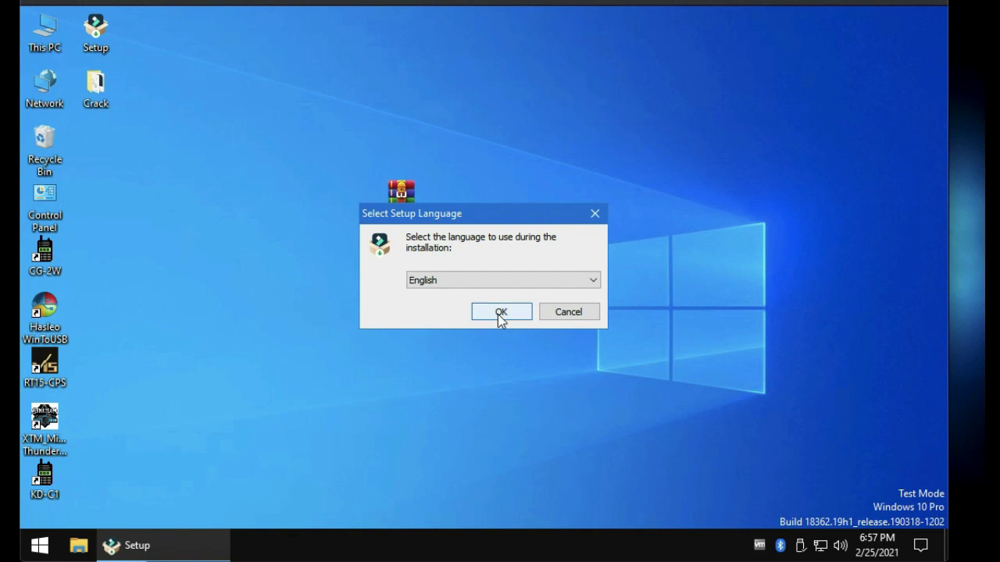
- Install Filmora X in English, accepting the license agreement and the default install folder
{"action": "left_click", "coordinate": [501, 314]}
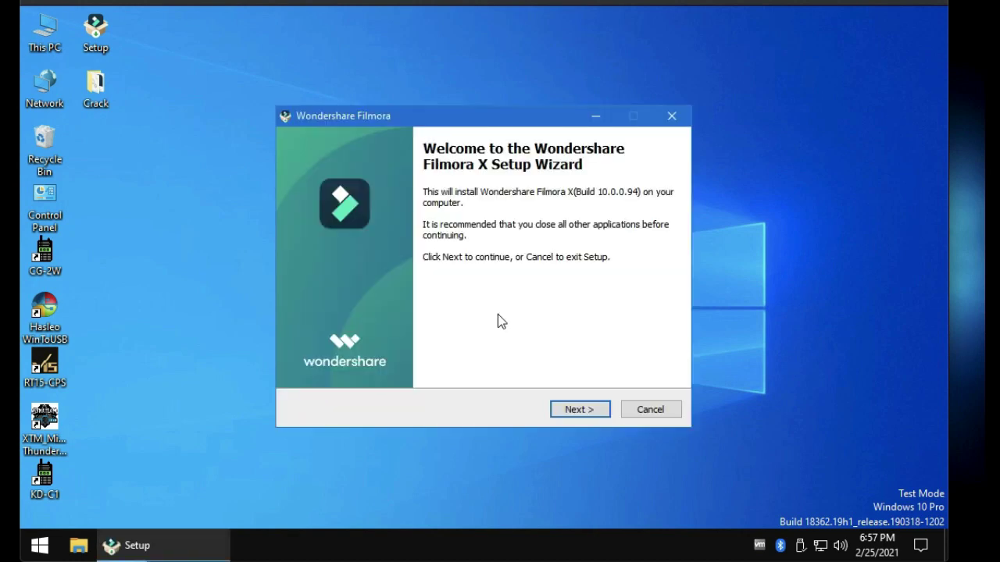
{"action": "left_click", "coordinate": [575, 409]}
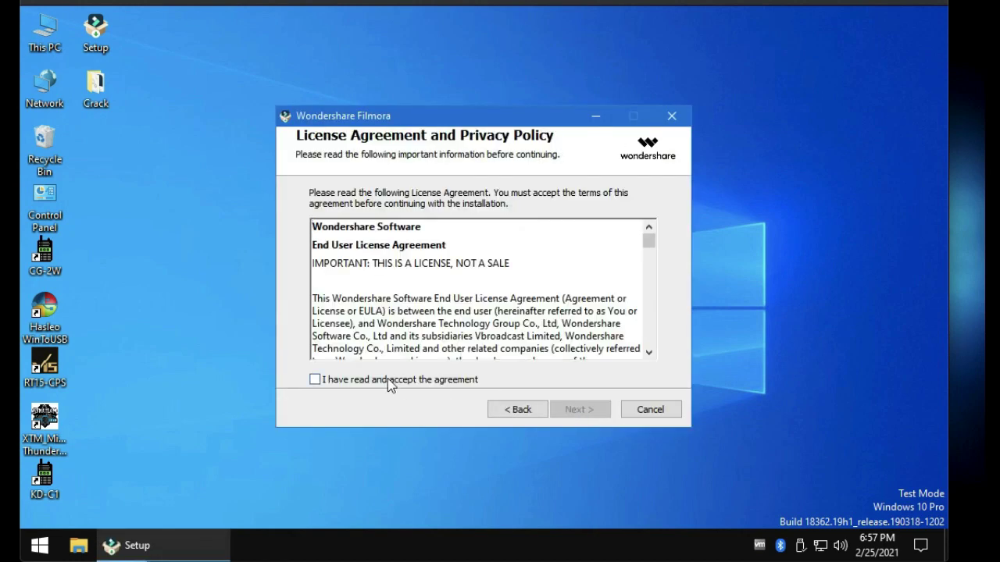
{"action": "left_click", "coordinate": [338, 384]}
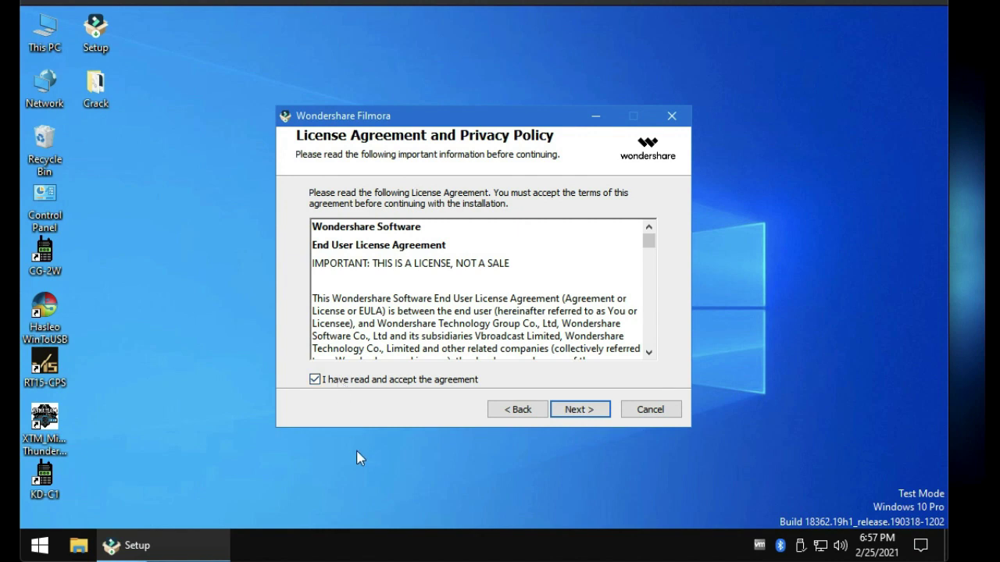
{"action": "left_click", "coordinate": [581, 407]}
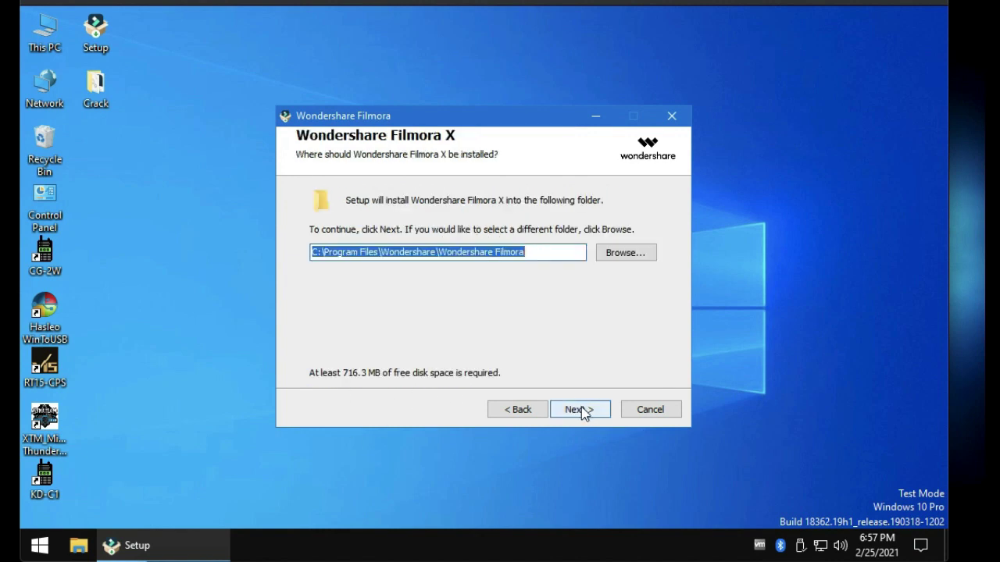
{"action": "left_click", "coordinate": [581, 407]}
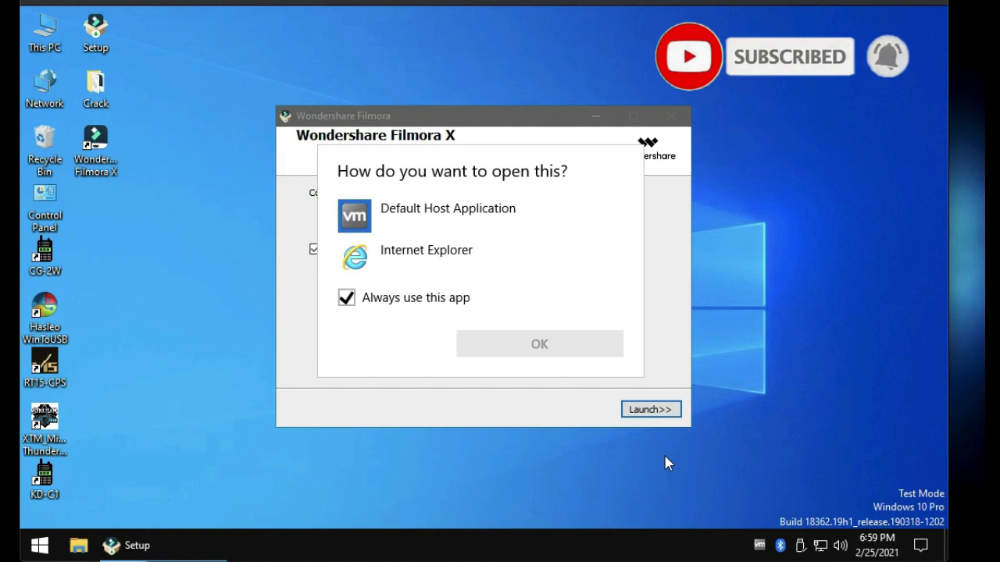
- Open the installer's thank-you page in Internet Explorer just once, then minimize the browser
{"action": "left_click", "coordinate": [402, 304]}
{"action": "left_click", "coordinate": [418, 264]}
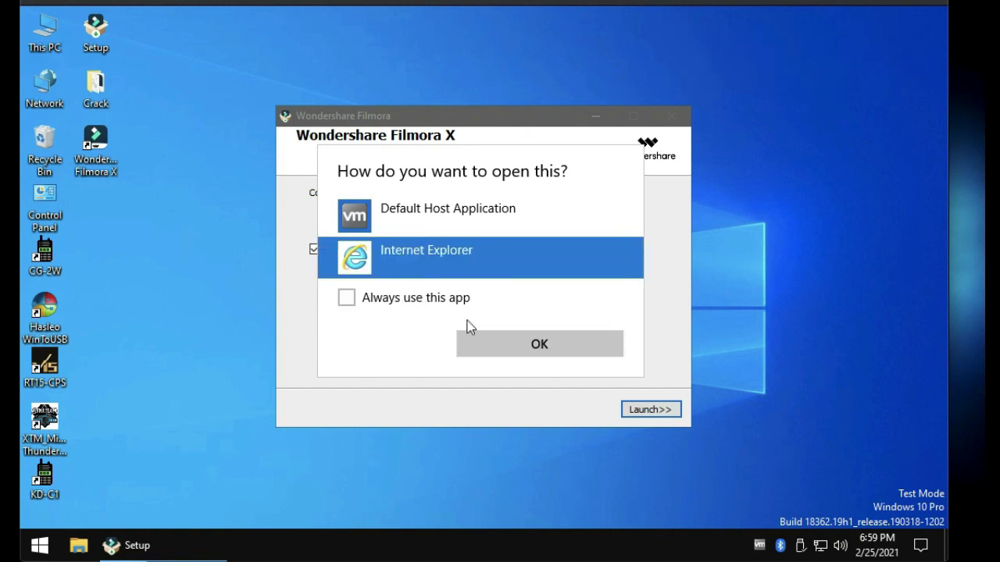
{"action": "left_click", "coordinate": [500, 348]}
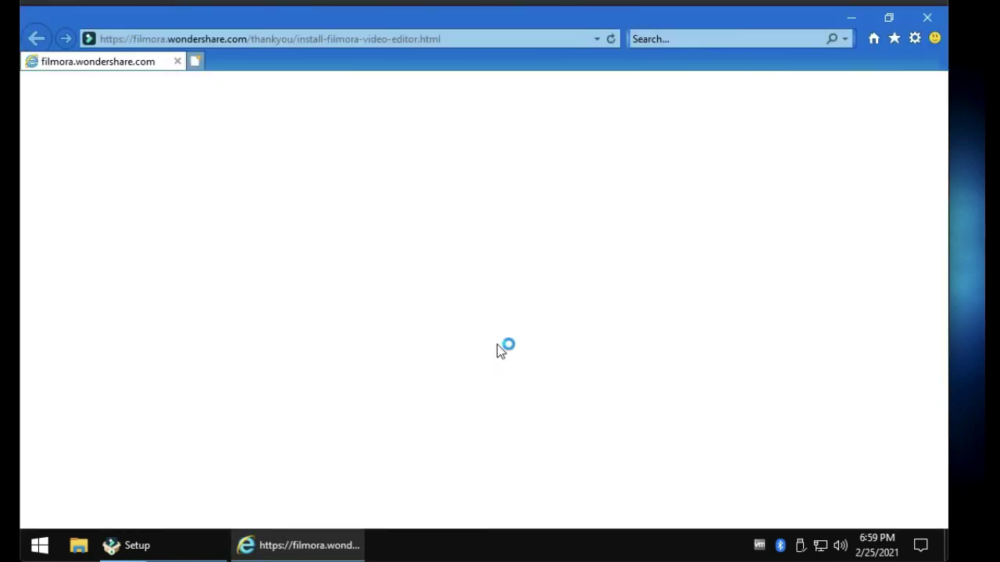
{"action": "left_click", "coordinate": [850, 17]}
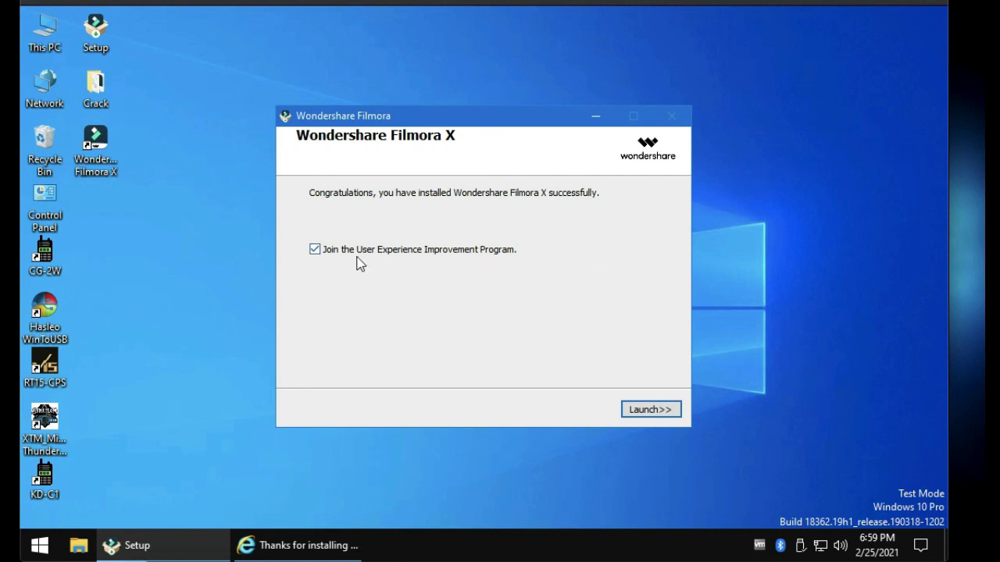
- Opt out of the User Experience Improvement Program, close the browser page, and launch Filmora X
{"action": "left_click", "coordinate": [316, 250]}
{"action": "mouse_move", "coordinate": [308, 545]}
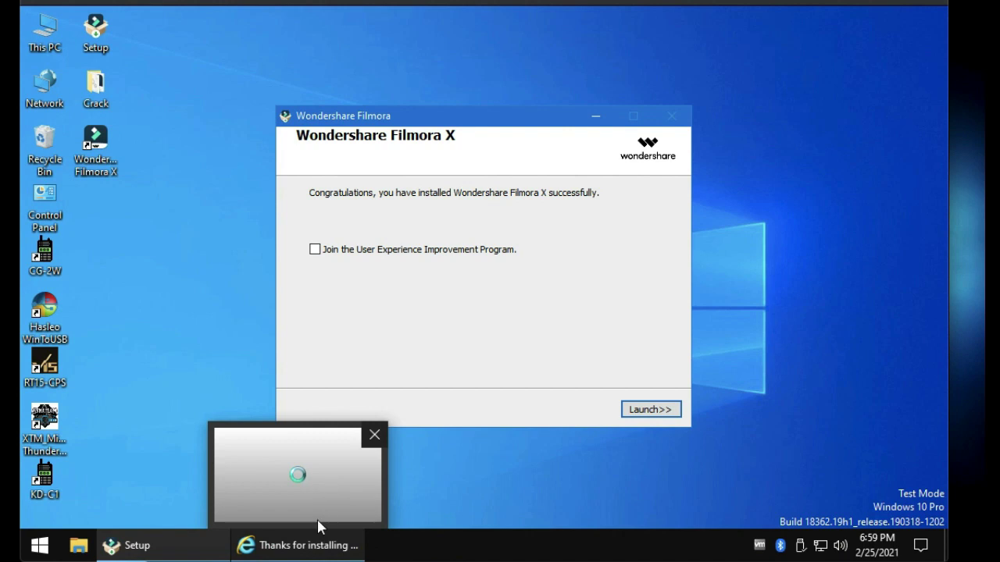
{"action": "left_click", "coordinate": [374, 435]}
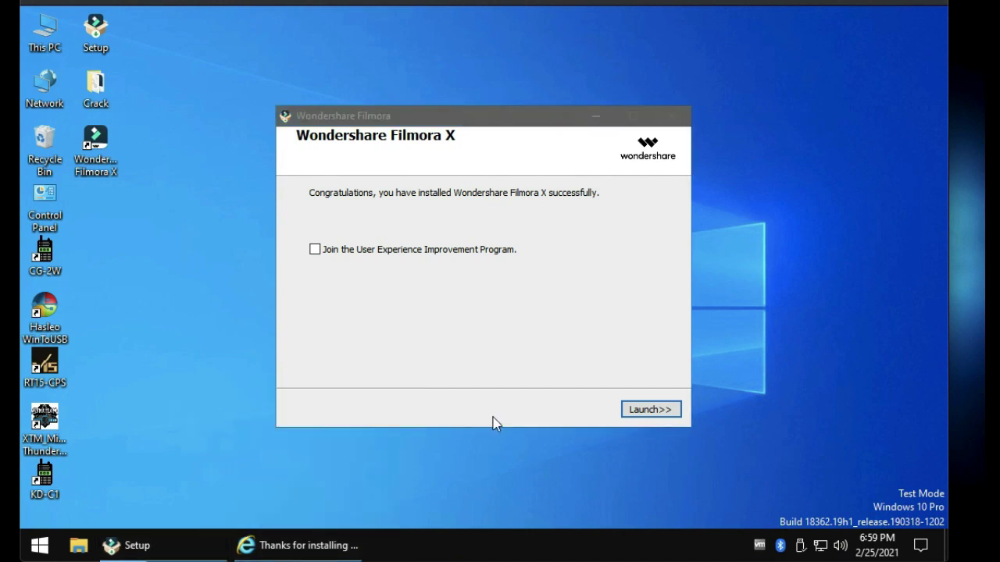
{"action": "left_click", "coordinate": [645, 411]}
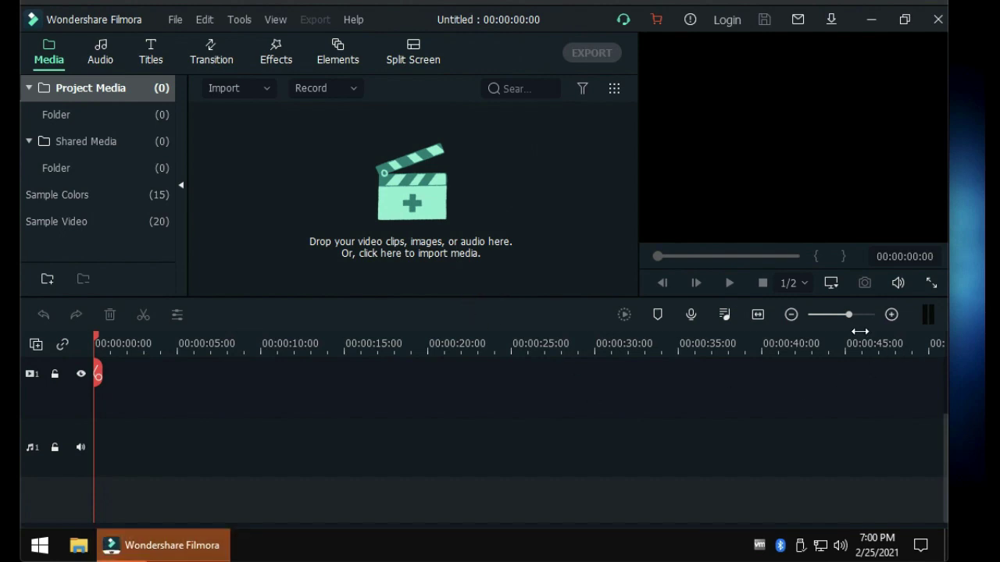
- Open the Message Center and dismiss it, leaving the empty Untitled project
{"action": "left_click", "coordinate": [657, 19]}
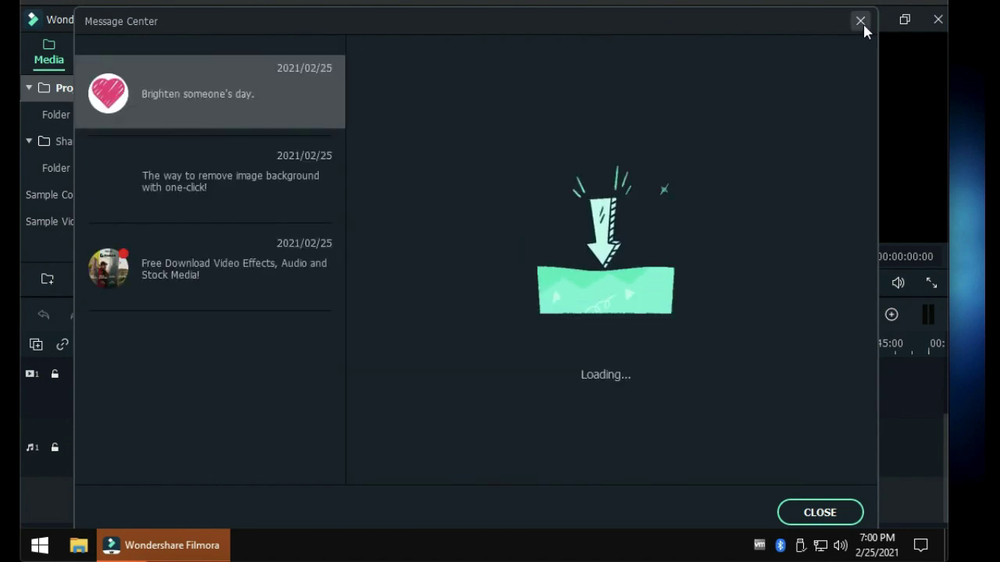
{"action": "left_click", "coordinate": [860, 21]}
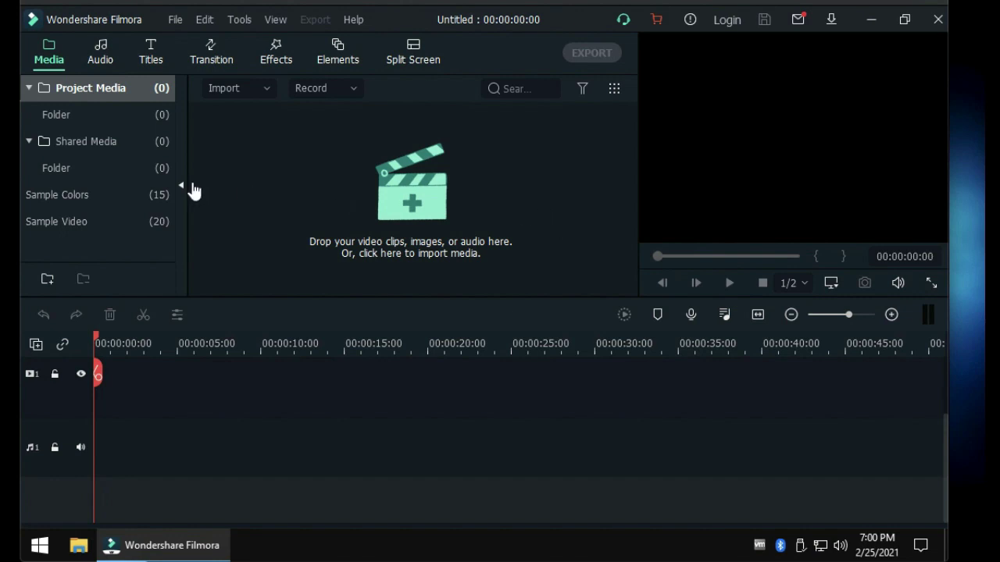
- Check the Shared and Project Media folders, then browse the Openers templates in the Titles library
{"action": "left_click", "coordinate": [91, 168]}
{"action": "left_click", "coordinate": [87, 115]}
{"action": "left_click", "coordinate": [148, 54]}
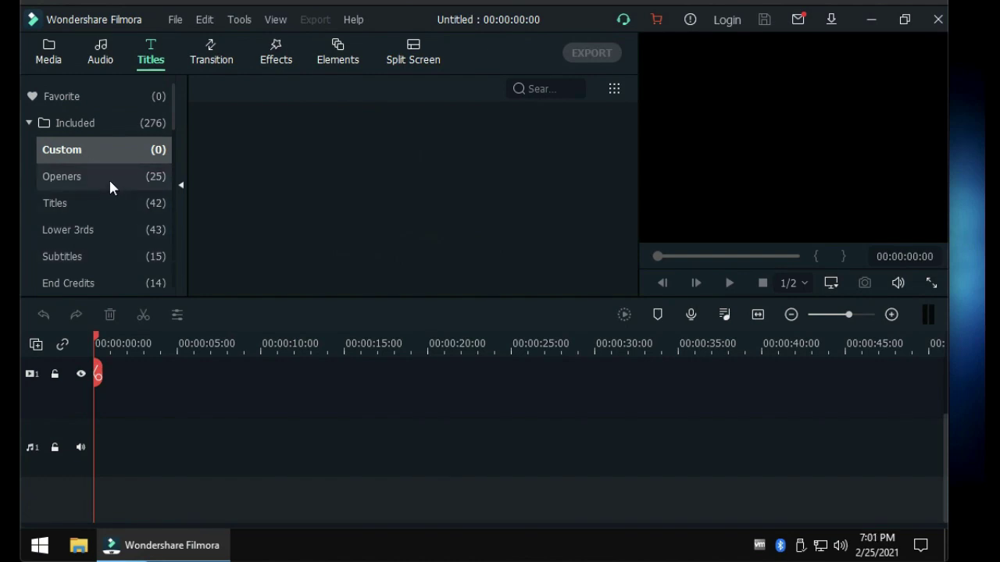
{"action": "left_click", "coordinate": [109, 177]}
{"action": "scroll", "coordinate": [342, 185], "scroll_direction": "down", "scroll_amount": 3}
{"action": "scroll", "coordinate": [341, 185], "scroll_direction": "down", "scroll_amount": 5}
{"action": "scroll", "coordinate": [342, 185], "scroll_direction": "up", "scroll_amount": 10}
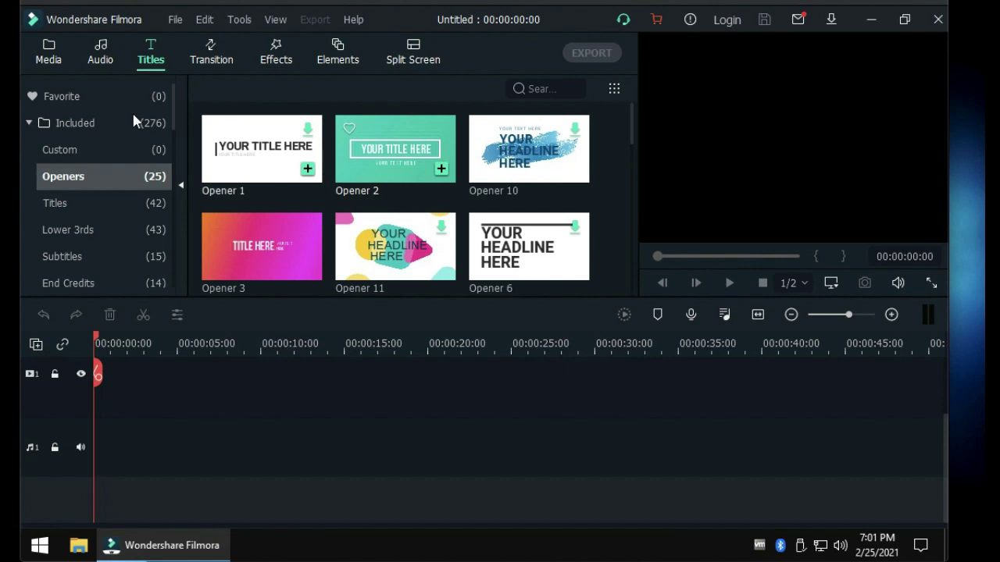
- Browse the Custom, Titles and Lower 3rds title categories, then close Filmora
{"action": "left_click", "coordinate": [98, 149]}
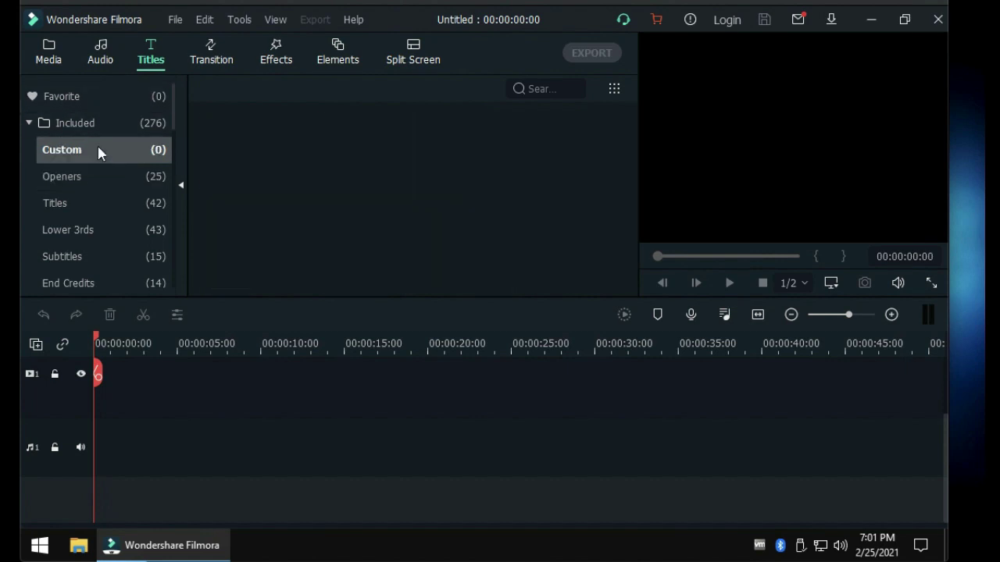
{"action": "left_click", "coordinate": [87, 209]}
{"action": "left_click", "coordinate": [87, 230]}
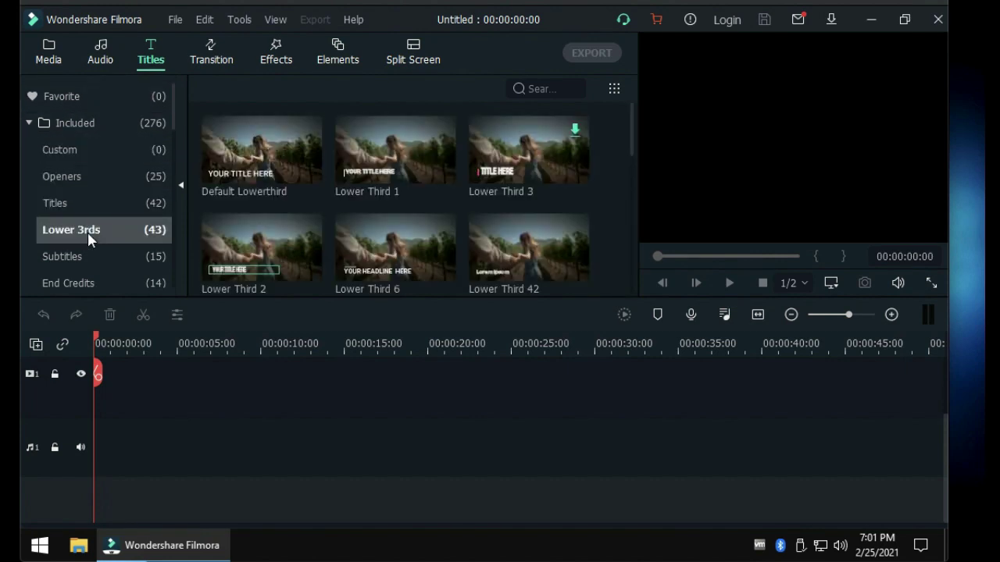
{"action": "left_click", "coordinate": [937, 21]}
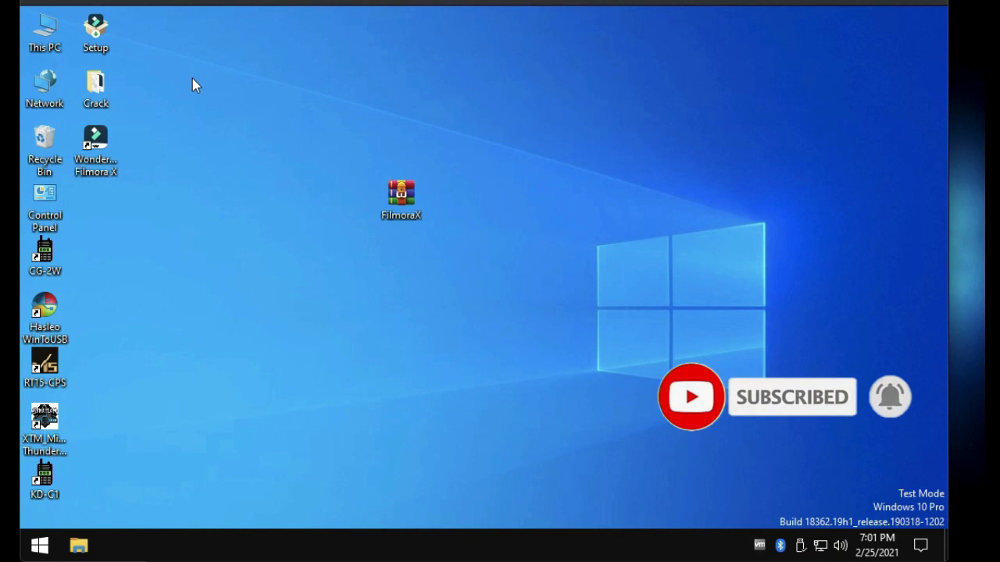
- Open the Crack folder and move its window to the right
{"action": "double_click", "coordinate": [92, 92]}
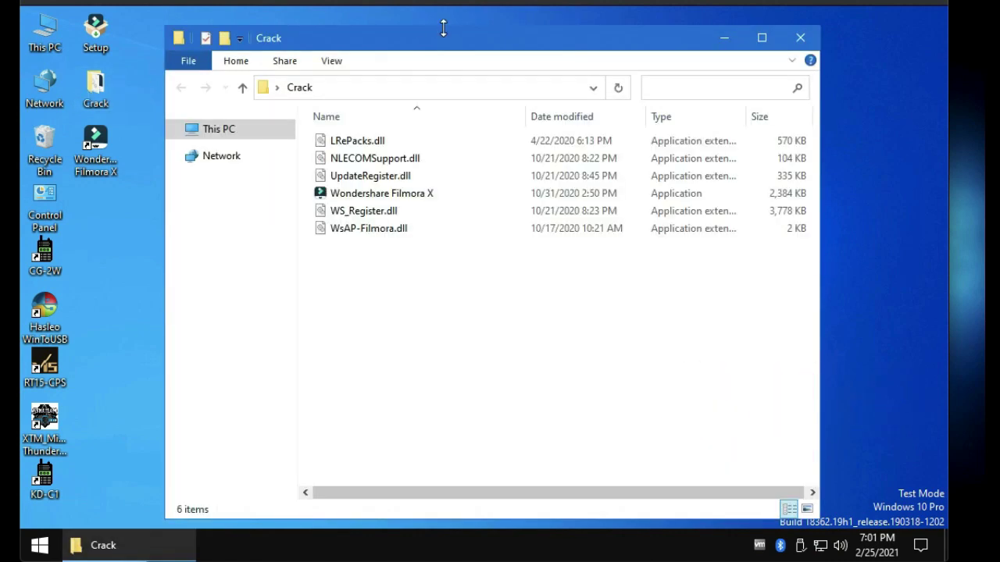
{"action": "left_click_drag", "start_coordinate": [449, 47], "coordinate": [566, 32]}
{"action": "left_click", "coordinate": [167, 126]}
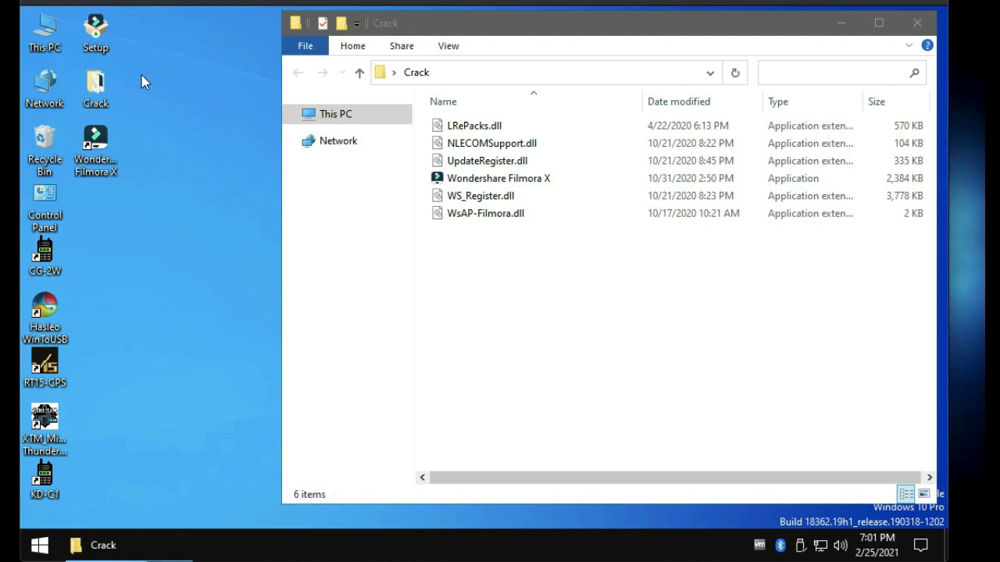
- Open the Filmora X shortcut's file location to show the Wondershare Filmora install folder
{"action": "left_click", "coordinate": [99, 168]}
{"action": "right_click", "coordinate": [99, 168]}
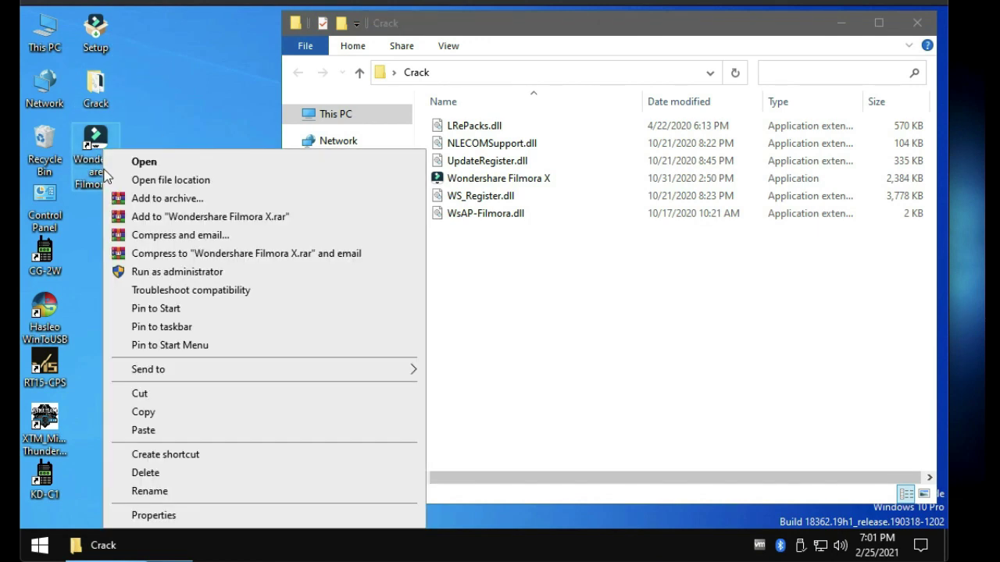
{"action": "left_click", "coordinate": [187, 181]}
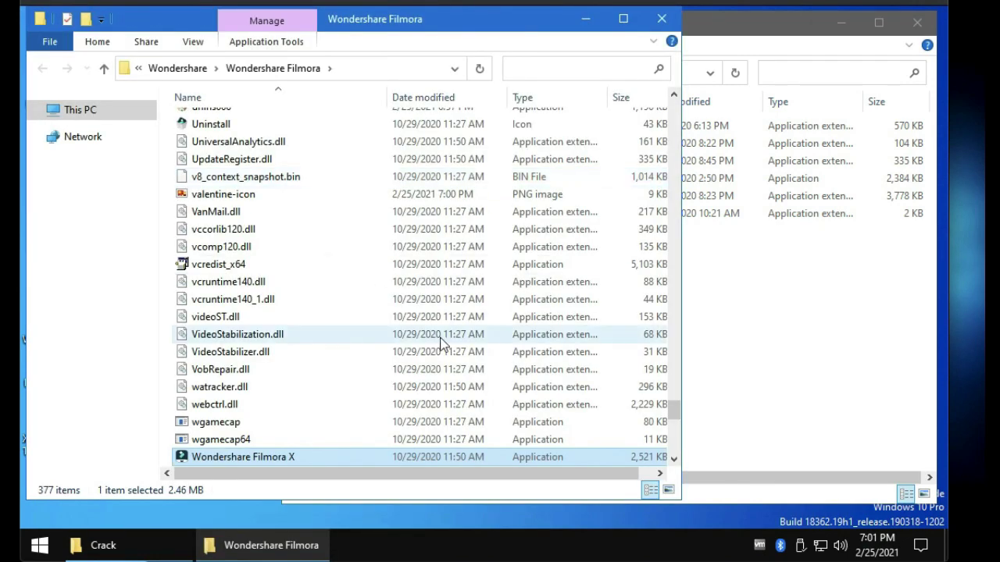
- Move all six Crack files into the Wondershare Filmora folder, replacing the five duplicates, and close it
{"action": "left_click", "coordinate": [737, 417]}
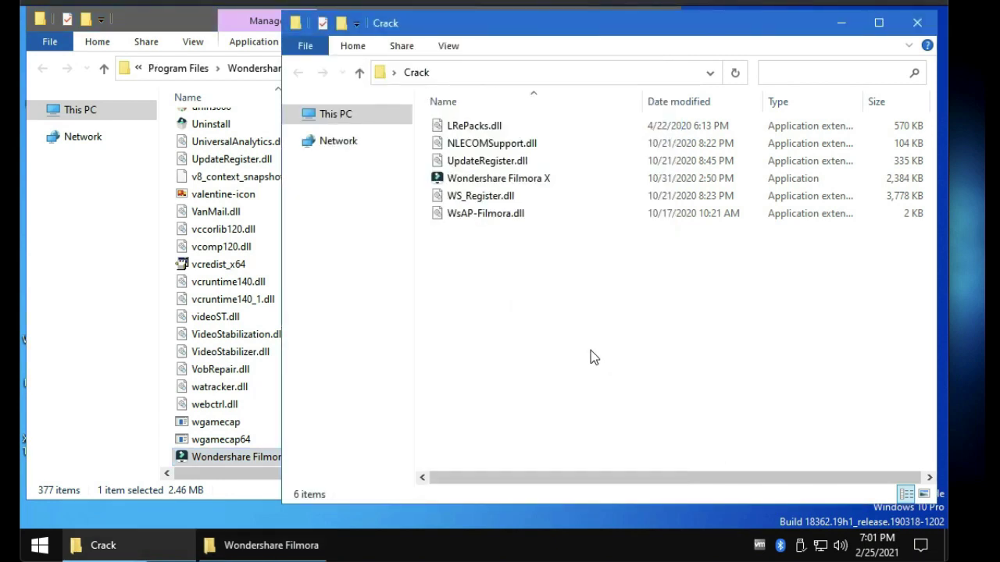
{"action": "key", "text": "ctrl+a"}
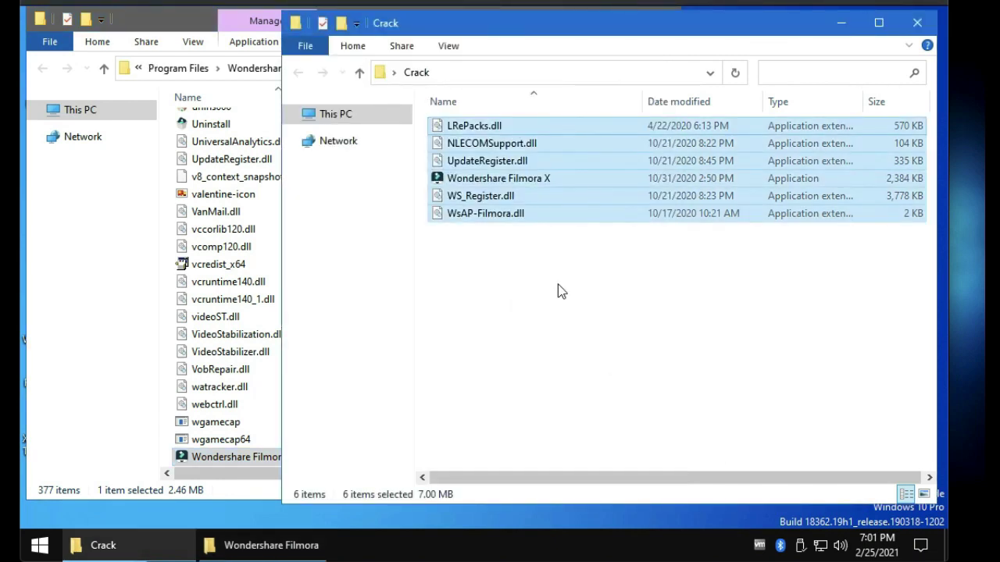
{"action": "left_click_drag", "start_coordinate": [575, 219], "coordinate": [238, 318]}
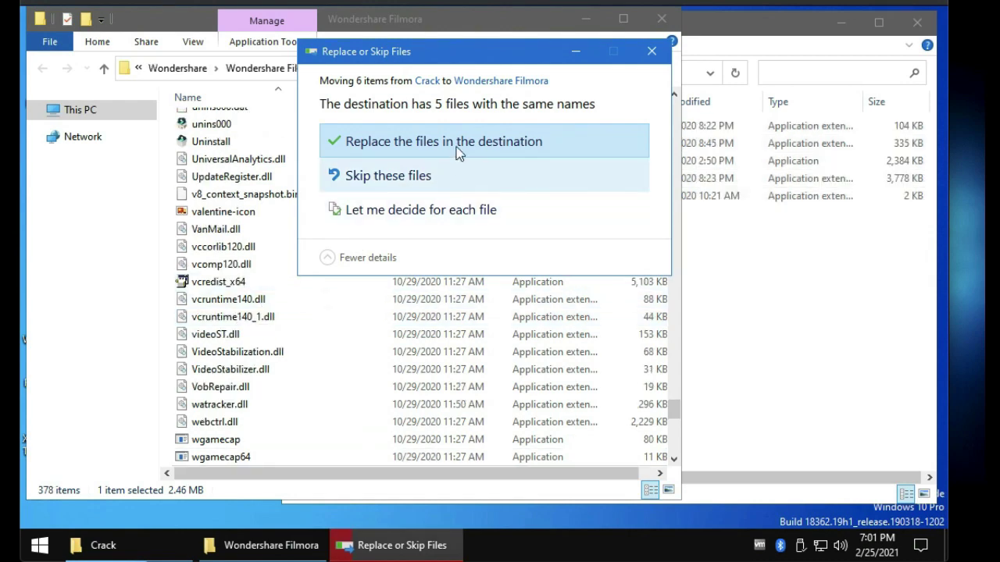
{"action": "left_click", "coordinate": [459, 143]}
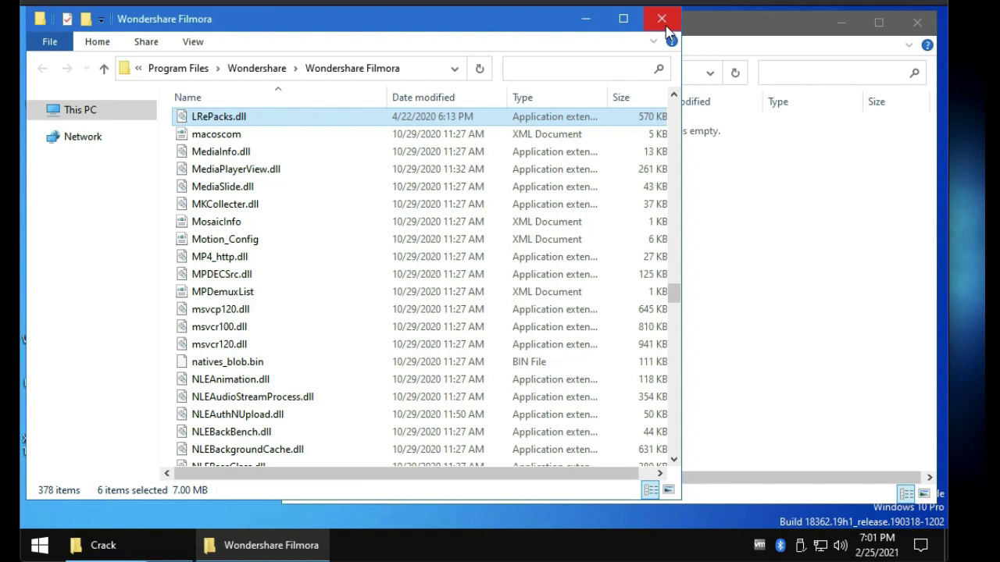
{"action": "left_click", "coordinate": [662, 19]}
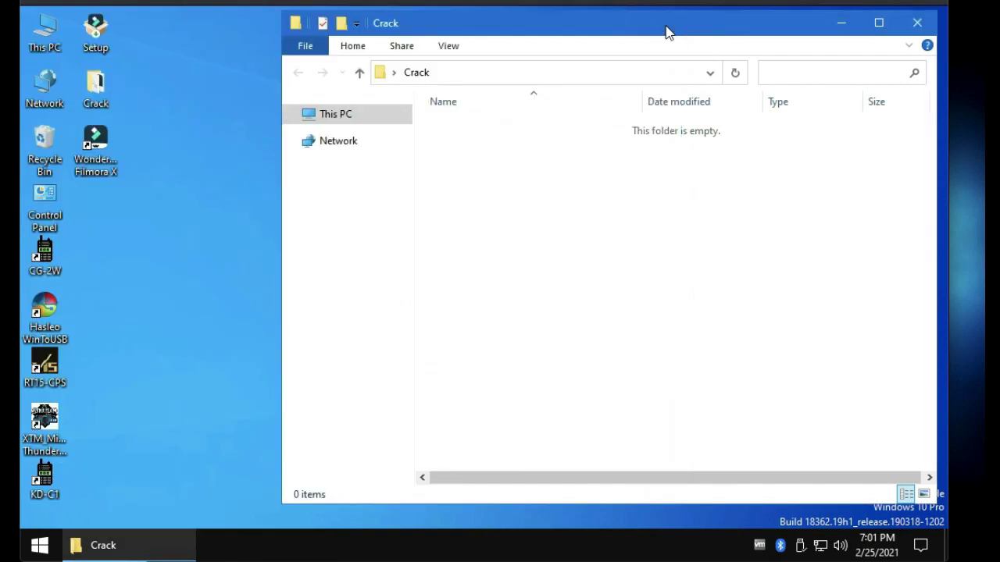
- Close the empty Crack window, refresh the desktop, and relaunch Filmora X from its shortcut
{"action": "left_click", "coordinate": [919, 26]}
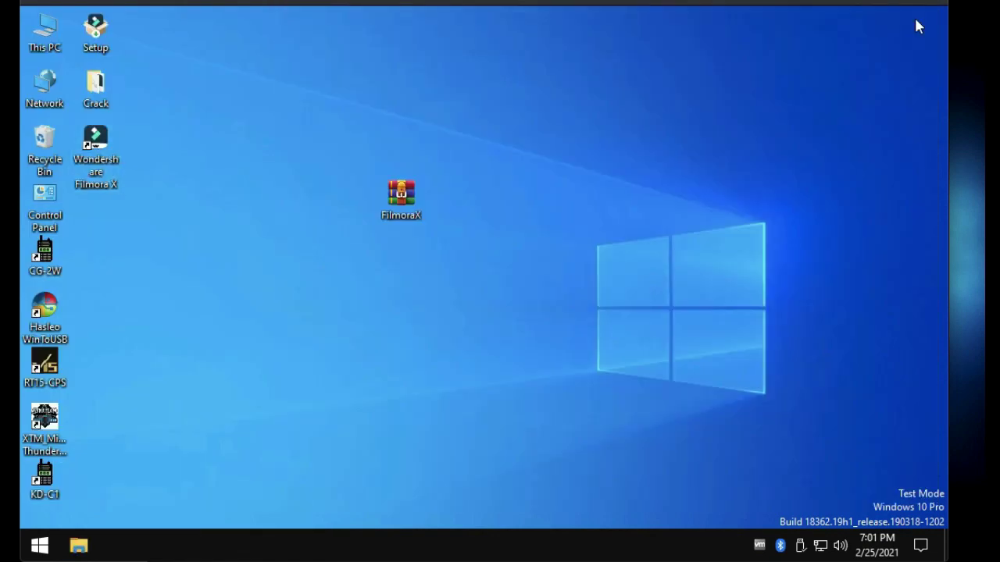
{"action": "right_click", "coordinate": [582, 81]}
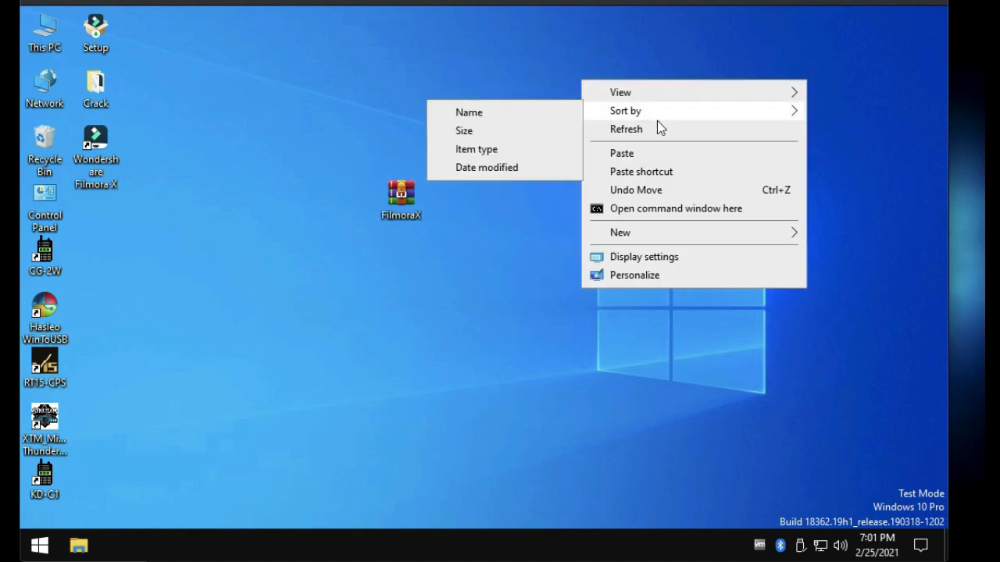
{"action": "left_click", "coordinate": [657, 125]}
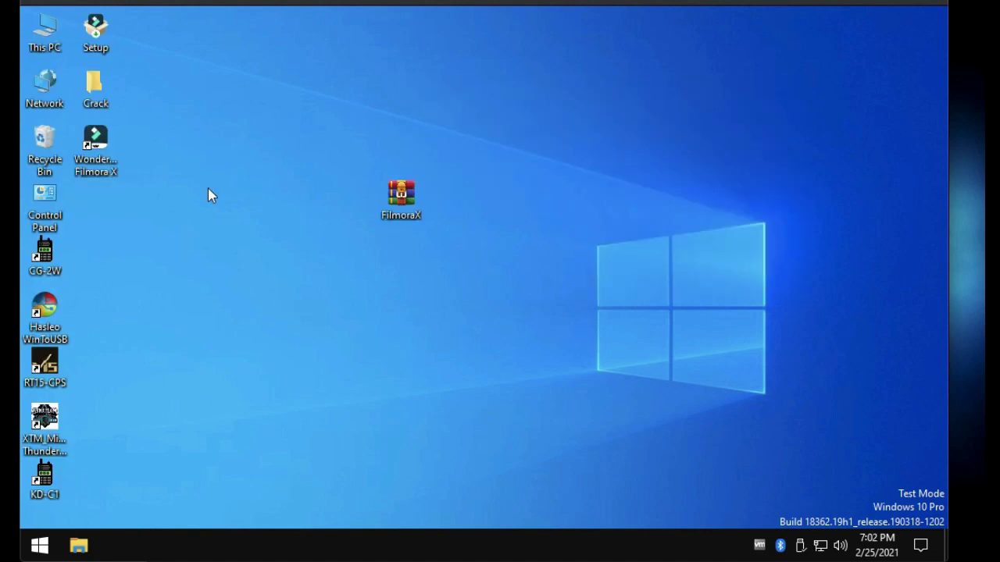
{"action": "left_click", "coordinate": [111, 158]}
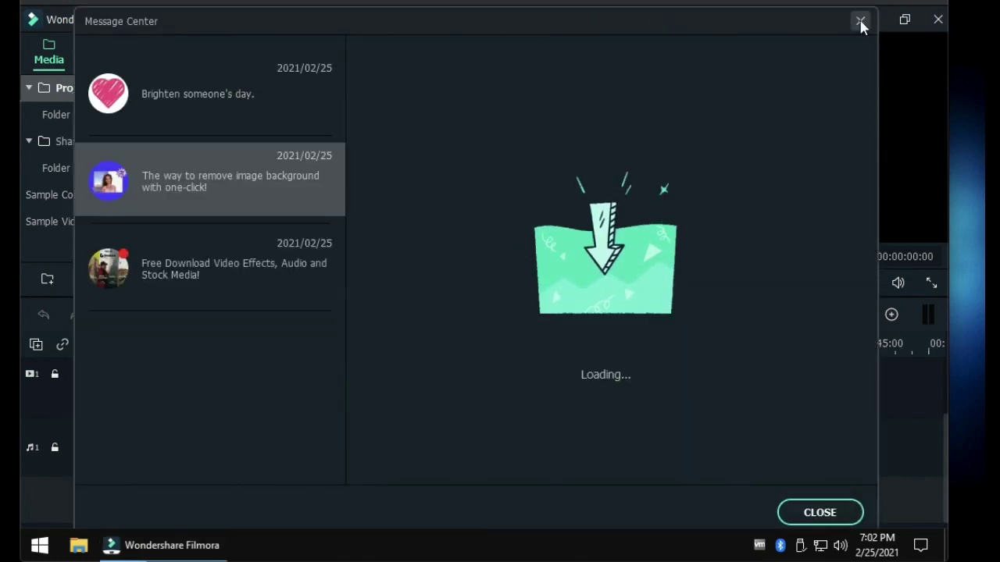
- Dismiss the Message Center and switch from Media to the Titles library
{"action": "left_click", "coordinate": [860, 22]}
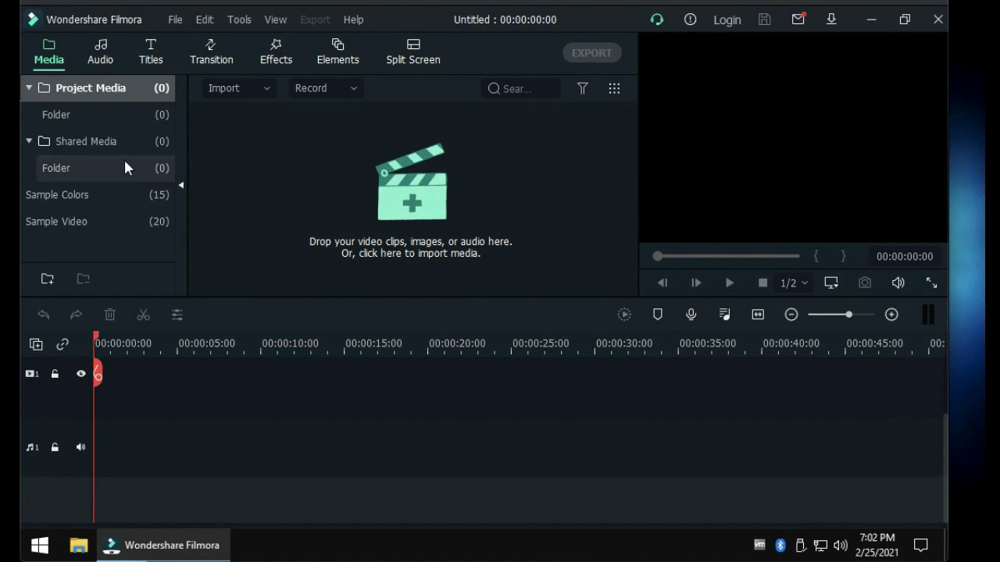
{"action": "left_click", "coordinate": [149, 55]}
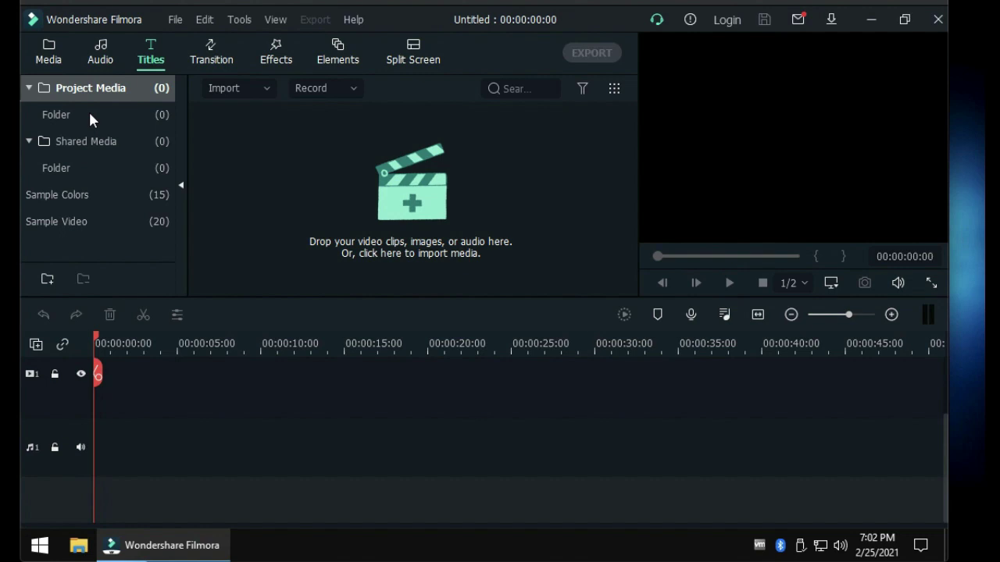
- Cycle through the Openers, Titles, Lower 3rds, Subtitles and End Credits title categories, ending on Openers
{"action": "left_click", "coordinate": [155, 68]}
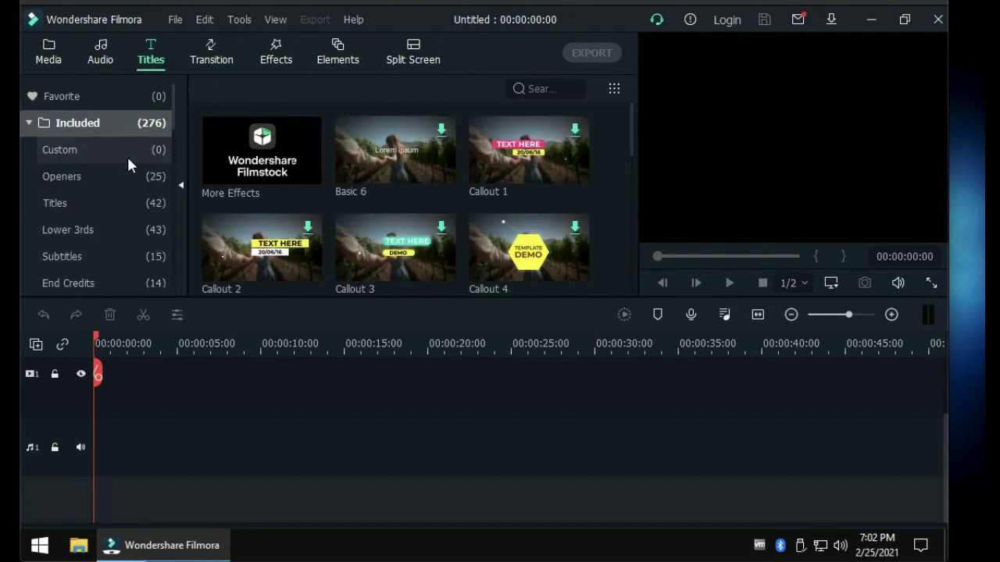
{"action": "scroll", "coordinate": [127, 154], "scroll_direction": "down", "scroll_amount": 5}
{"action": "scroll", "coordinate": [126, 155], "scroll_direction": "up", "scroll_amount": 5}
{"action": "left_click", "coordinate": [104, 171]}
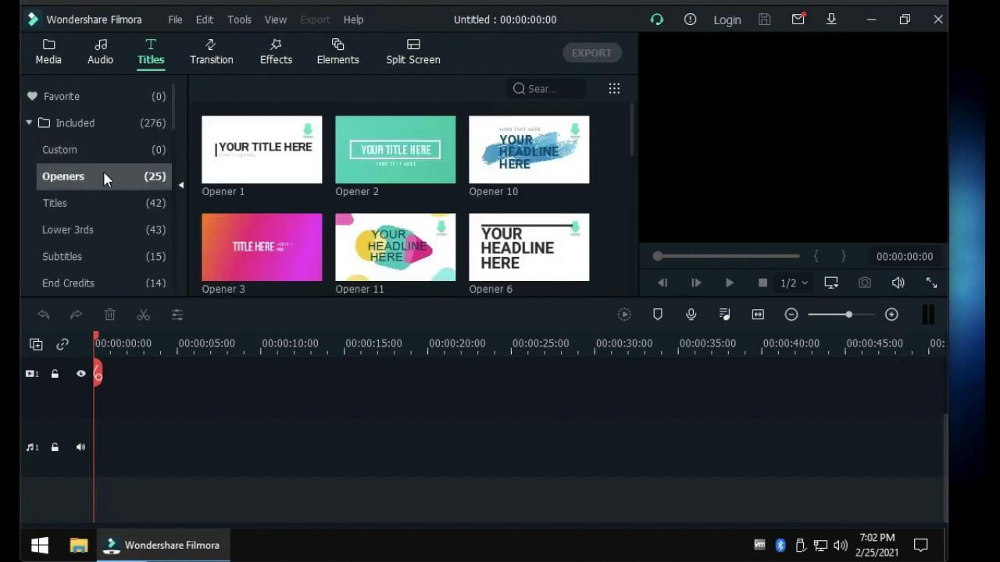
{"action": "left_click", "coordinate": [102, 197]}
{"action": "left_click", "coordinate": [103, 226]}
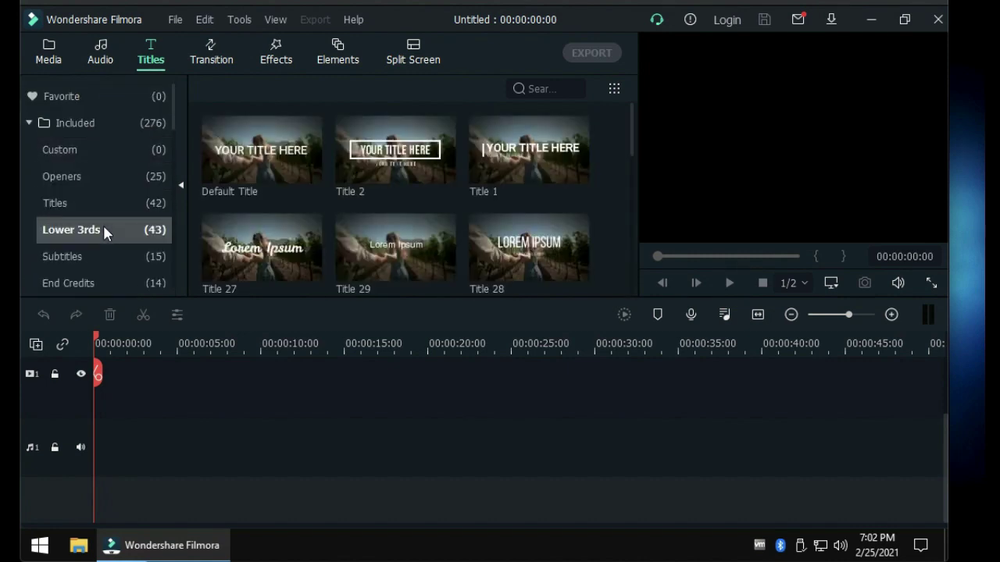
{"action": "left_click", "coordinate": [100, 253]}
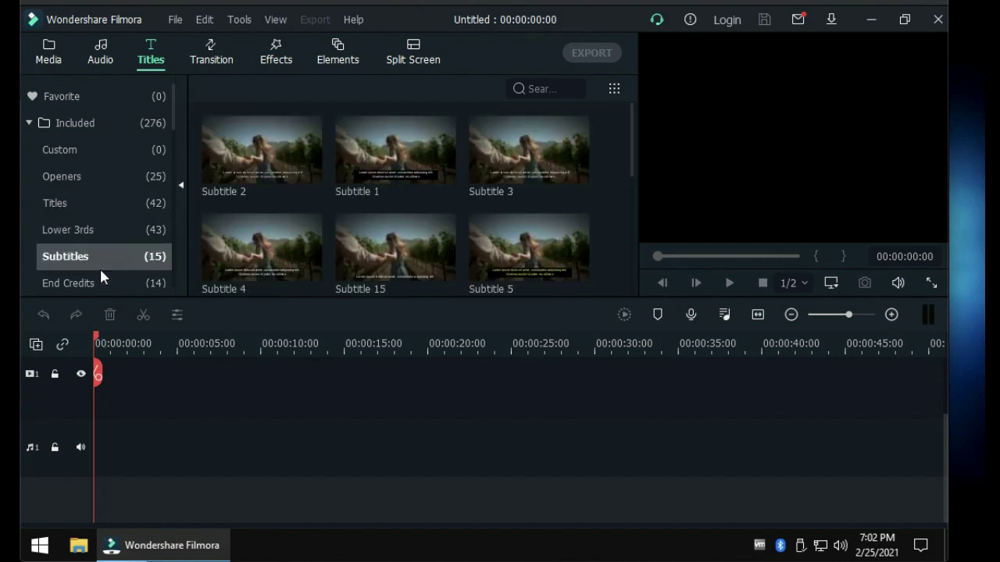
{"action": "left_click", "coordinate": [101, 280]}
{"action": "scroll", "coordinate": [100, 279], "scroll_direction": "down", "scroll_amount": 1}
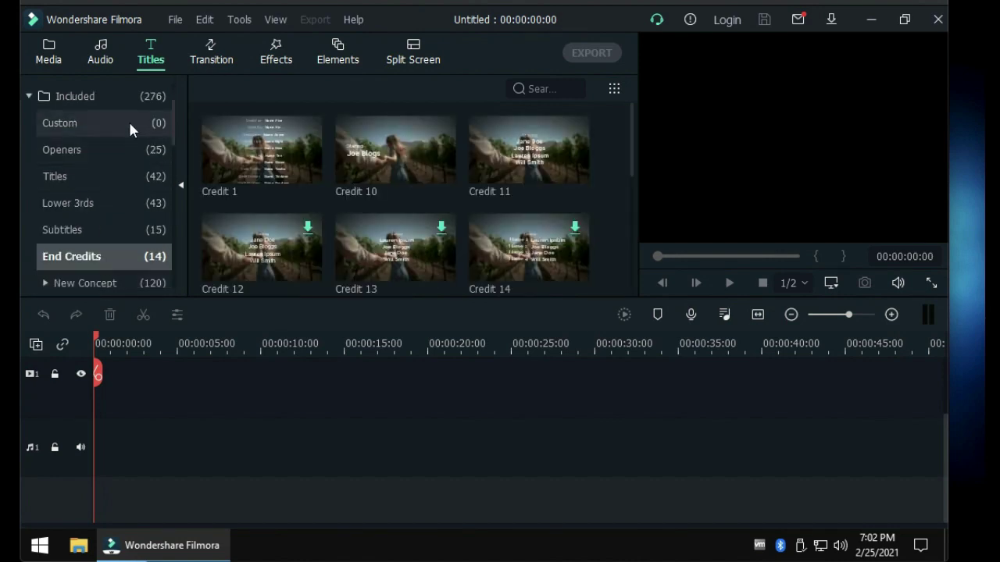
{"action": "left_click", "coordinate": [97, 149]}
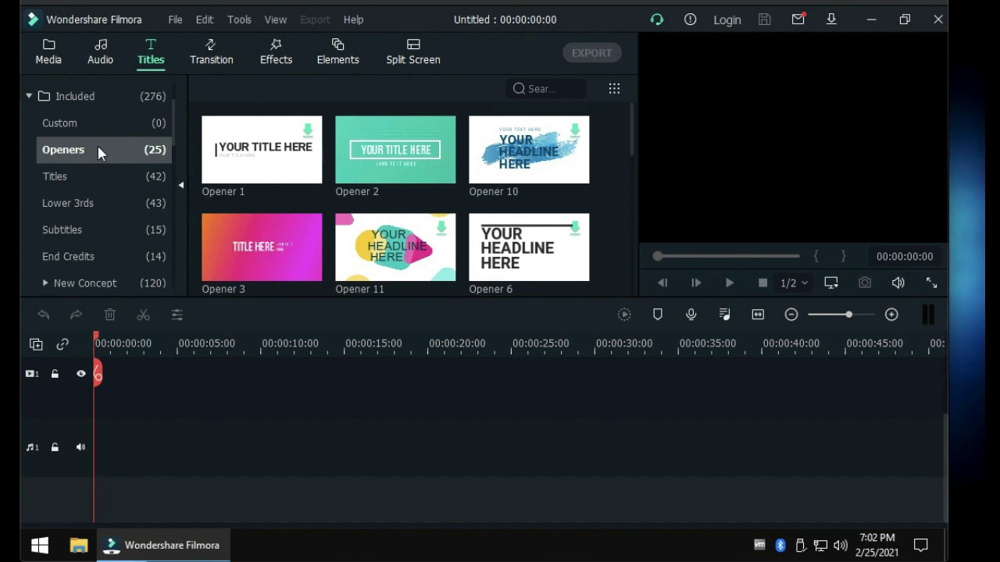